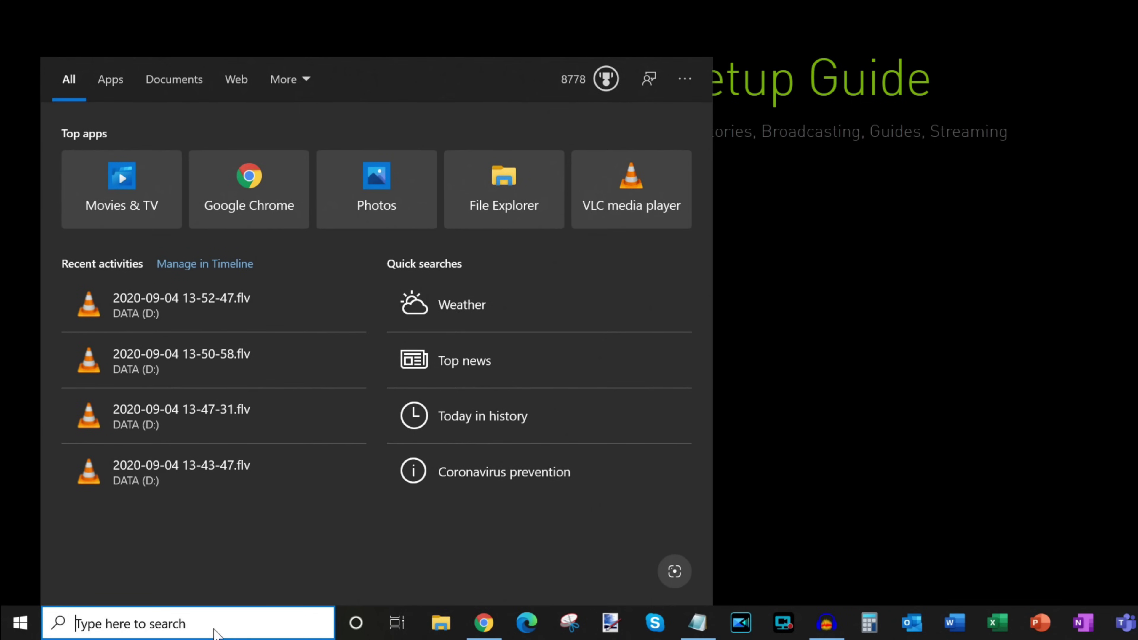
# Step: Open Windows System Information and examine the Display component to identify the computer's graphics card
pyautogui.write('system information')
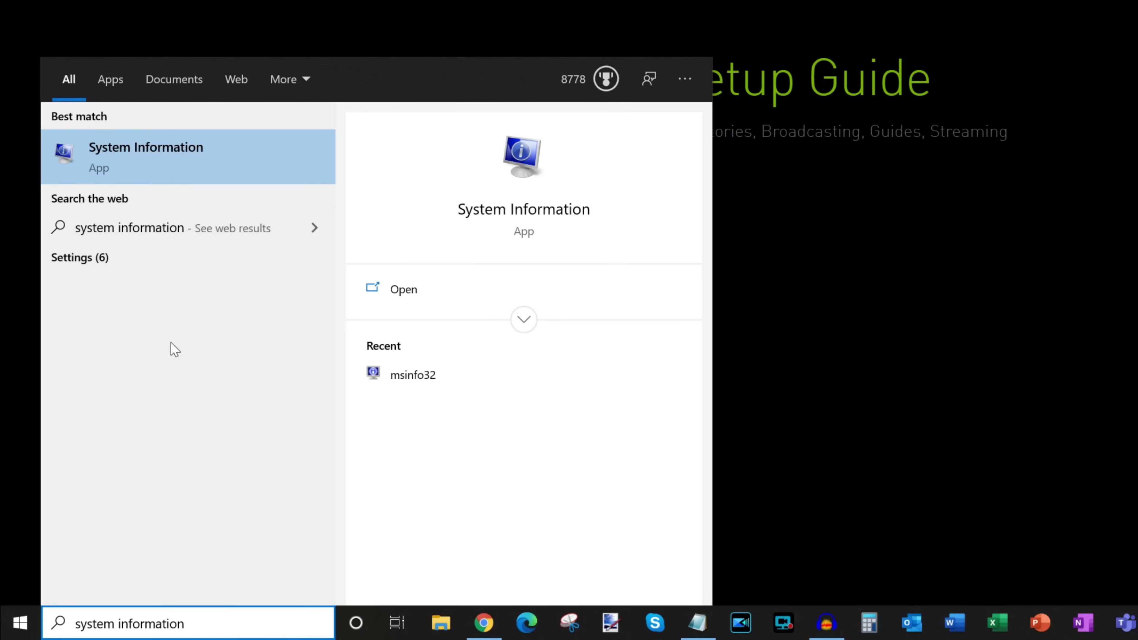
pyautogui.click(168, 168)
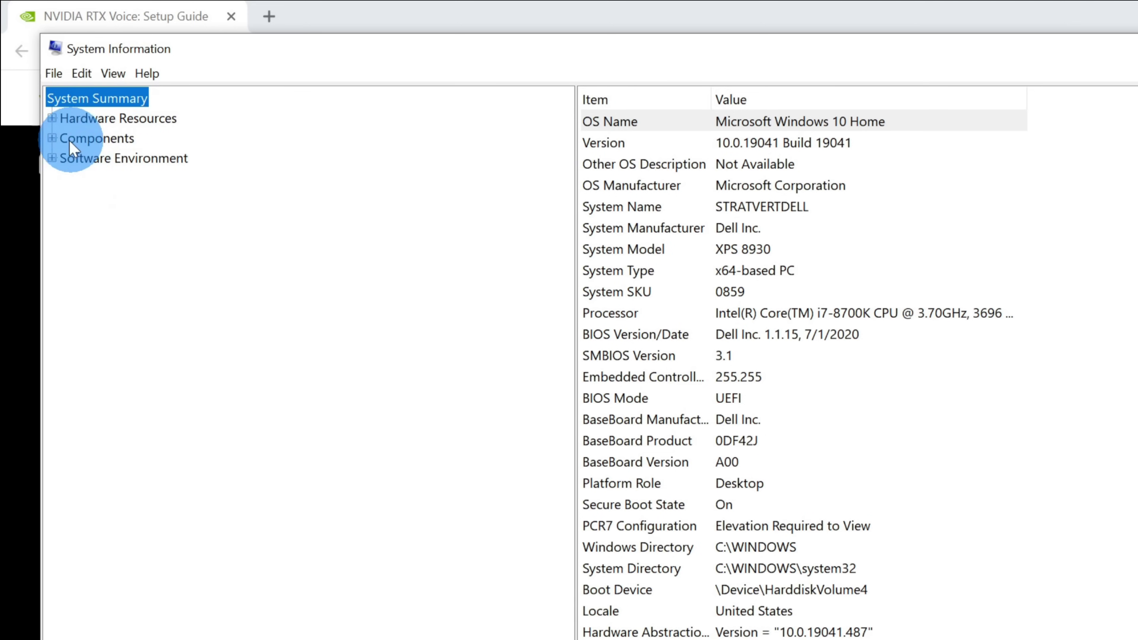
pyautogui.click(52, 138)
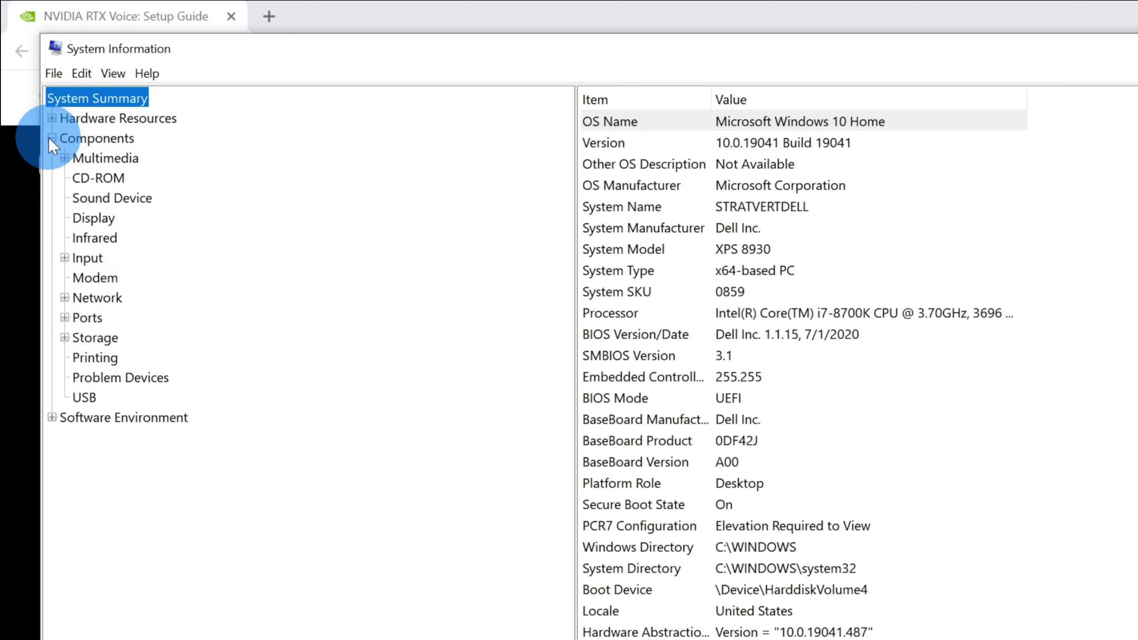
pyautogui.click(88, 218)
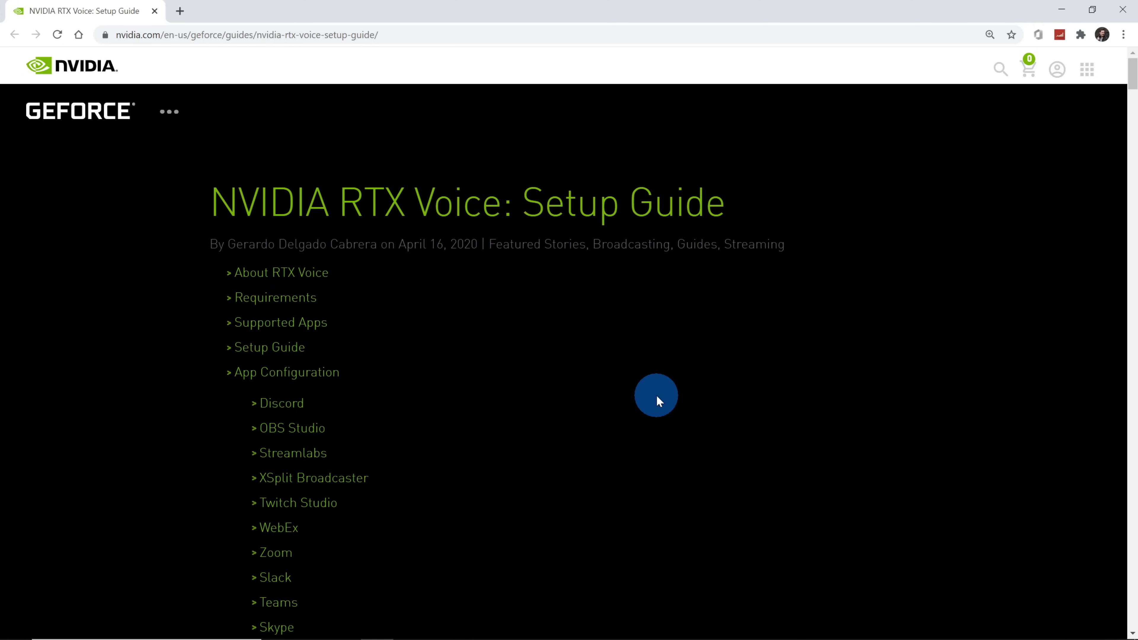
# Step: Find the Setup Guide section of the NVIDIA RTX Voice web page and download the app
pyautogui.scroll(-7, 656, 396)
pyautogui.scroll(3, 656, 396)
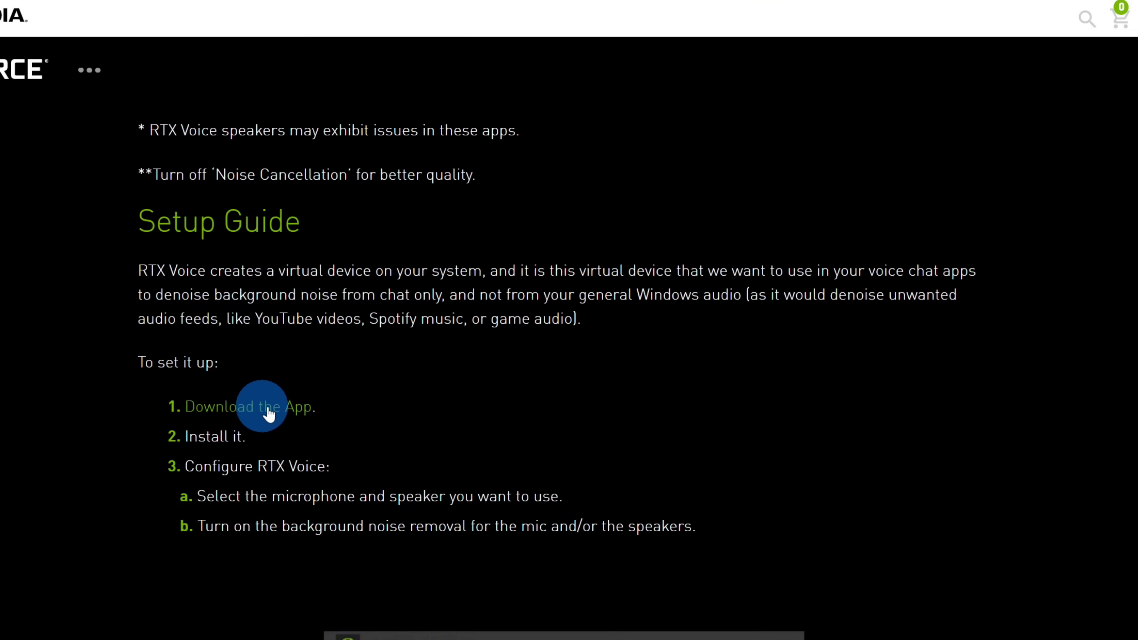
pyautogui.click(245, 411)
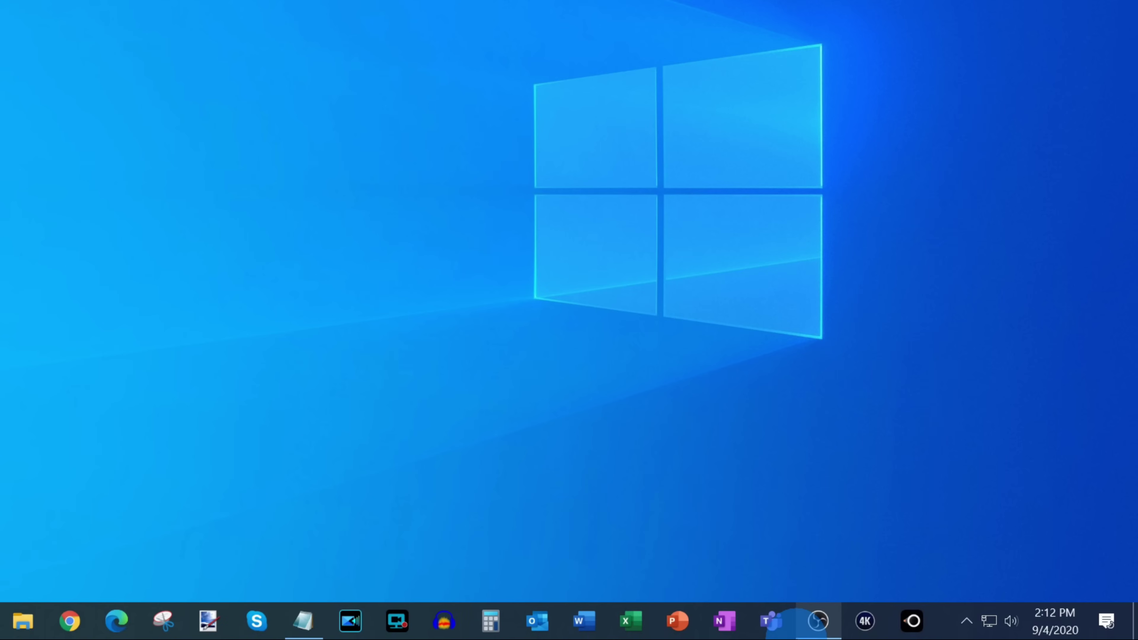
# Step: Open NVIDIA RTX Voice and choose Microphone (4- RODE NT-USB) as input device and (Default Device) as output device
pyautogui.click(966, 621)
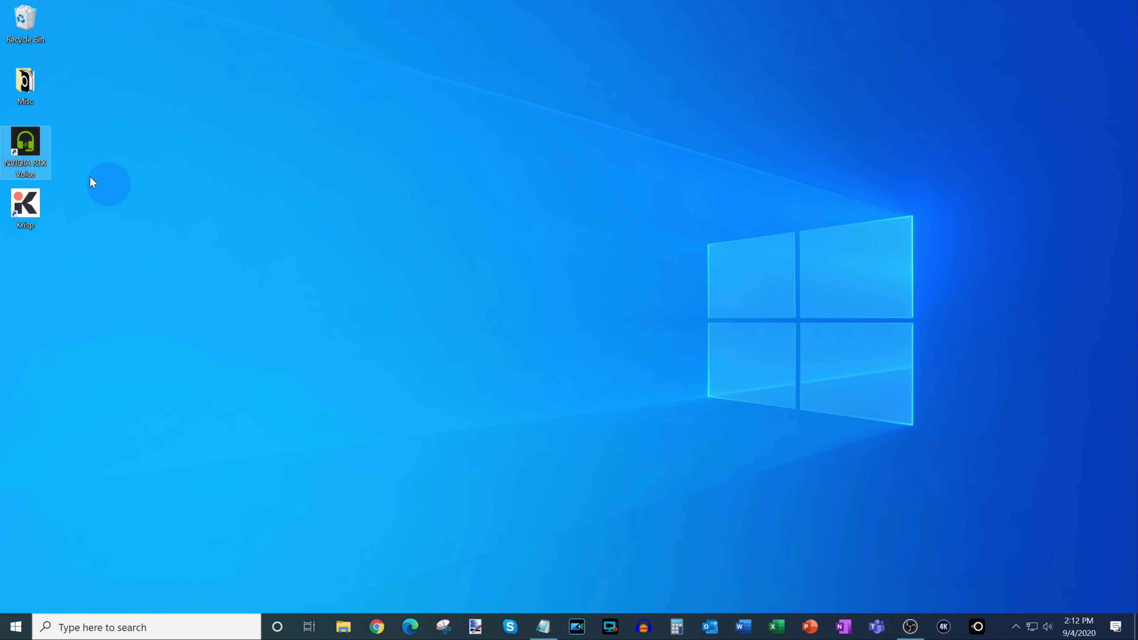
pyautogui.doubleClick(28, 146)
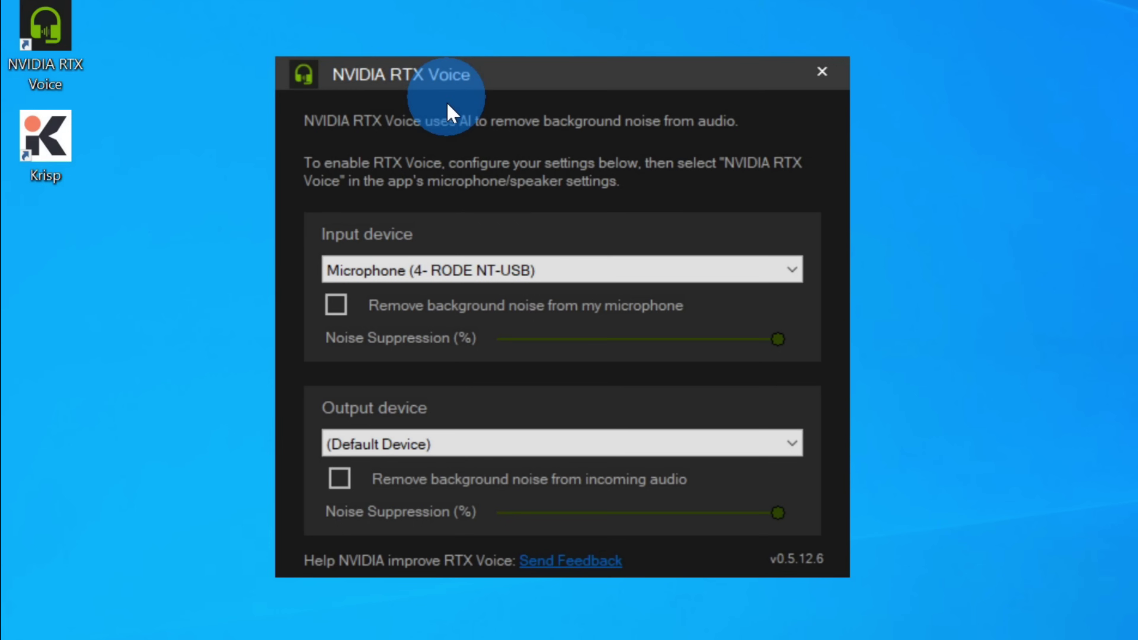
pyautogui.click(545, 274)
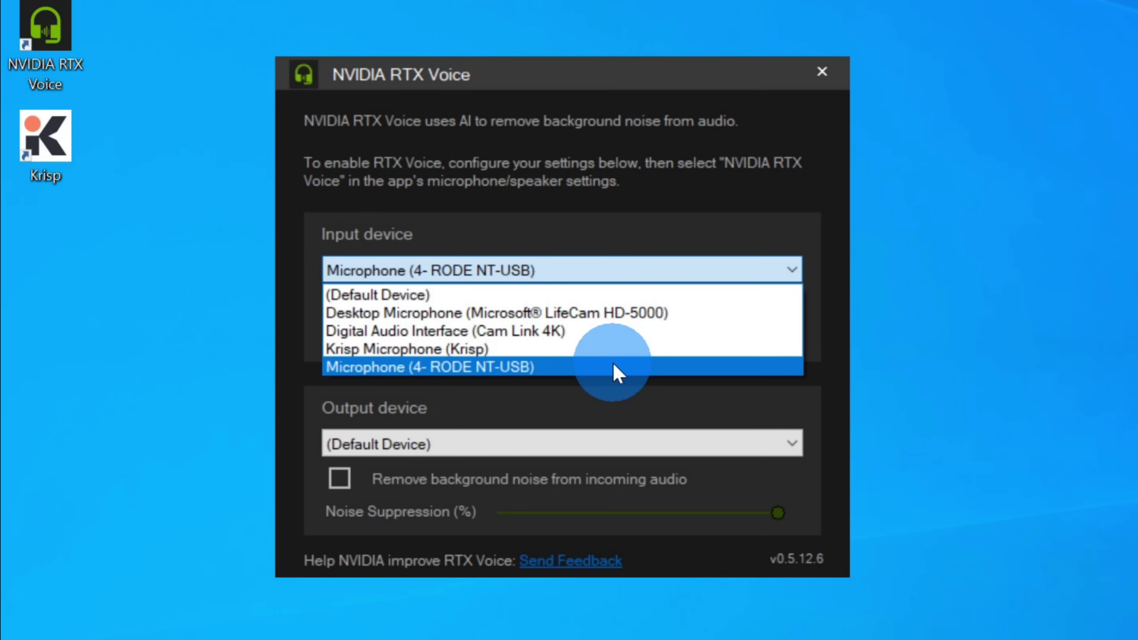
pyautogui.click(569, 362)
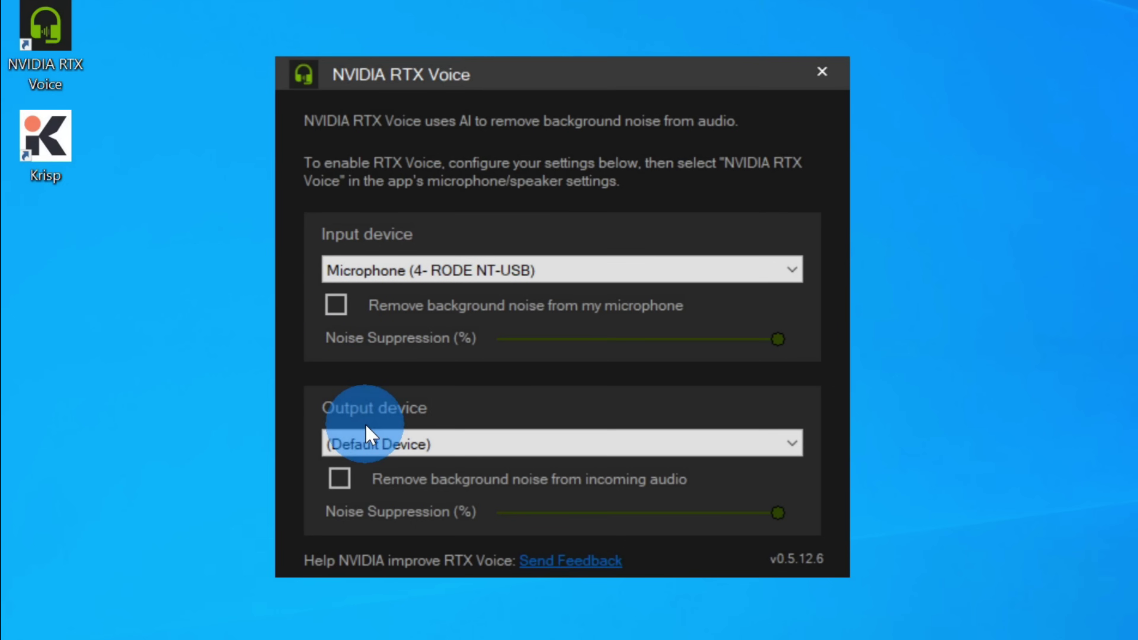
pyautogui.click(461, 445)
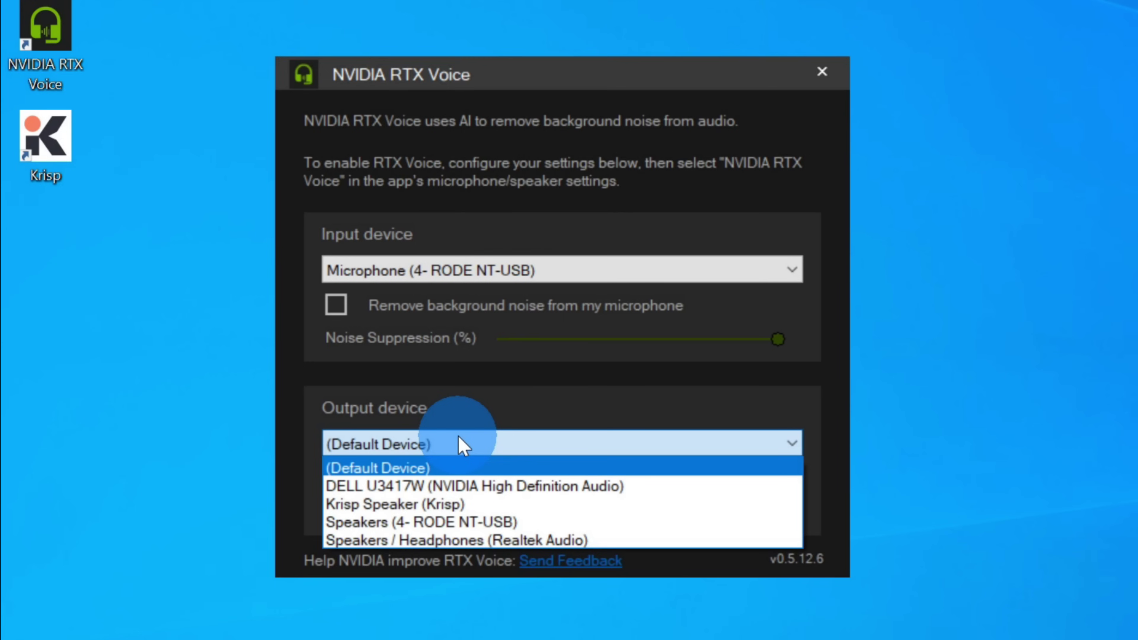
pyautogui.click(462, 445)
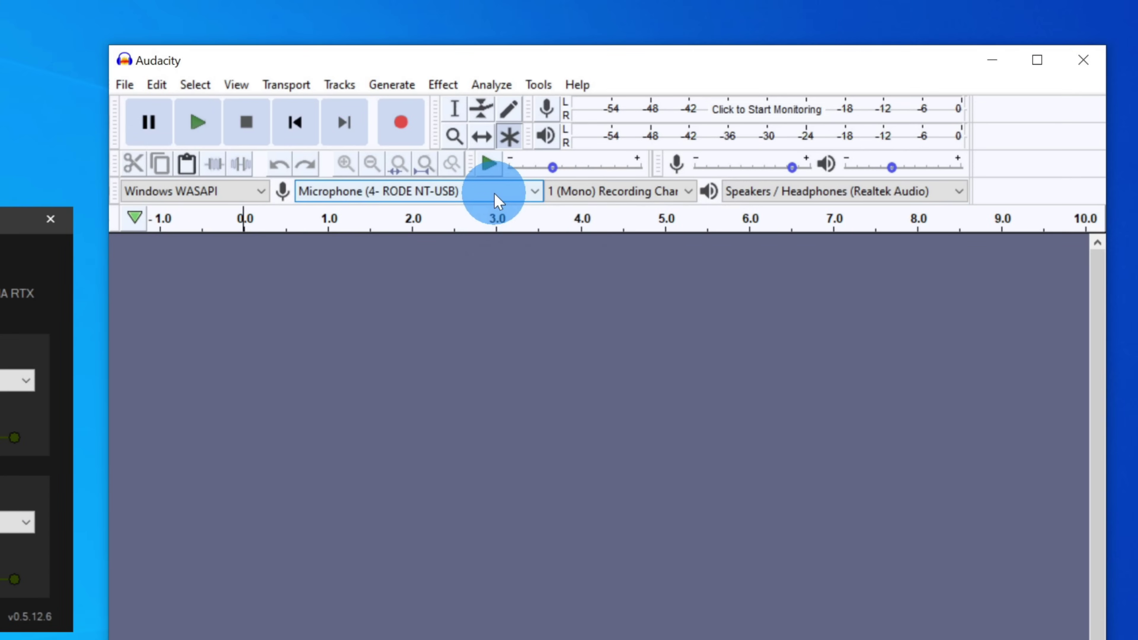
# Step: Record in Audacity through Microphone (NVIDIA RTX Voice), switching RTX Voice's microphone background noise removal on and back off
pyautogui.click(497, 200)
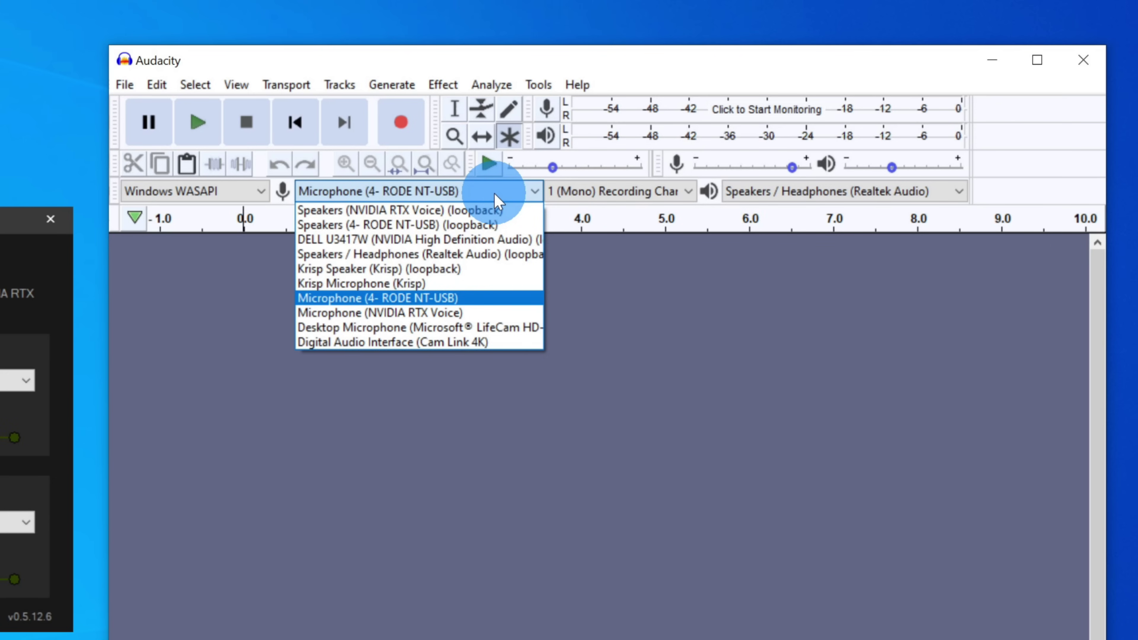
pyautogui.click(507, 316)
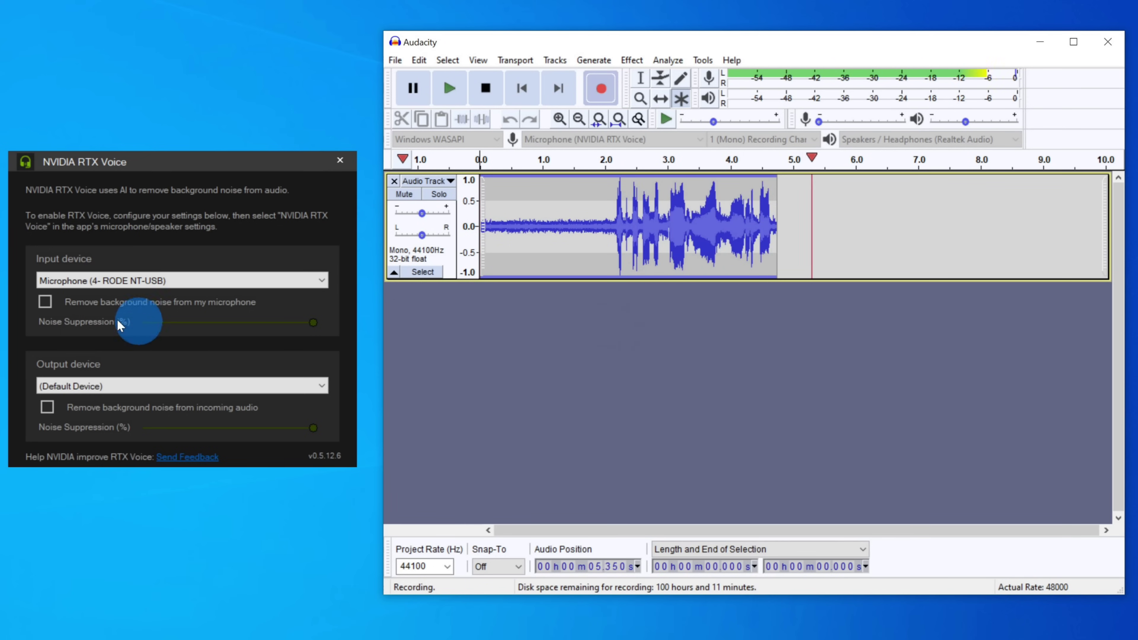
pyautogui.click(45, 302)
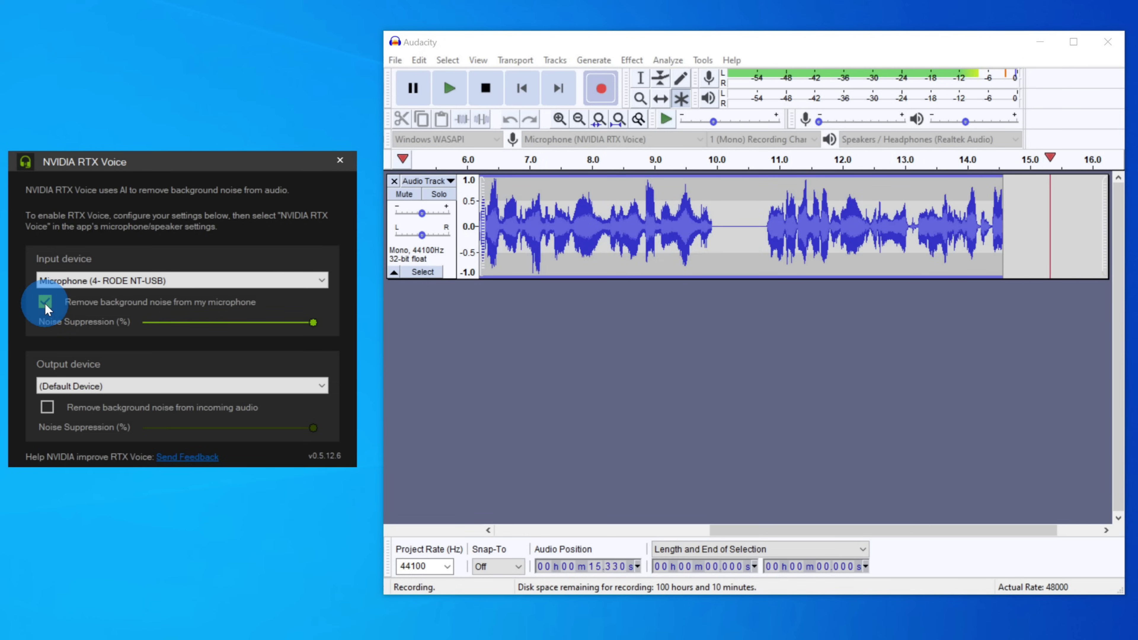
pyautogui.click(52, 304)
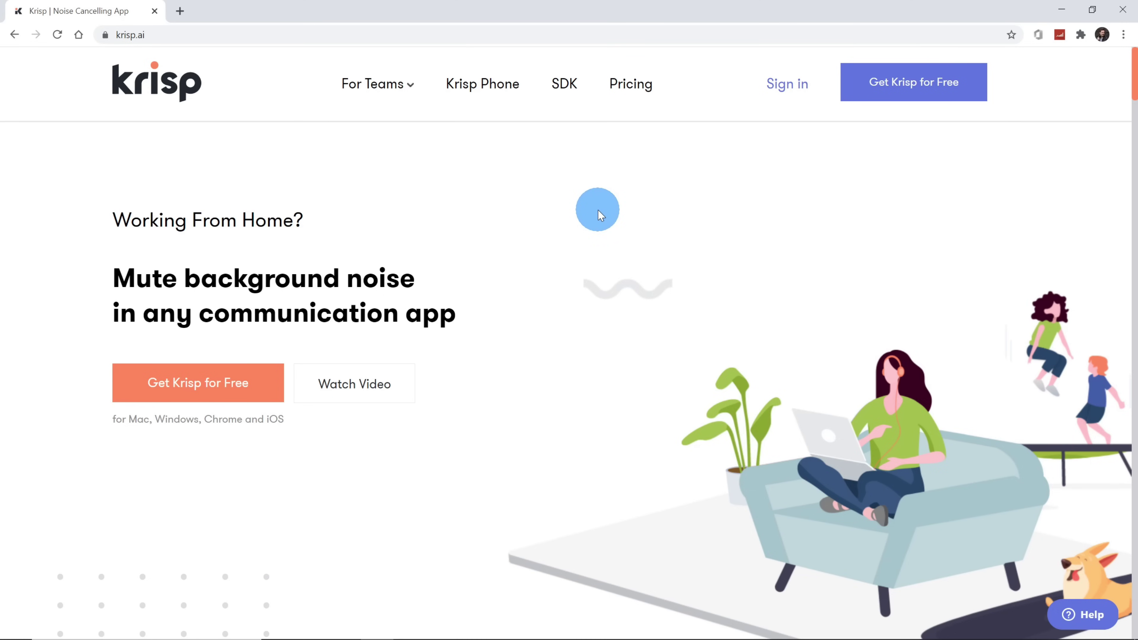
# Step: Review the pricing plans on the Krisp website in the browser and download the Windows desktop app
pyautogui.click(631, 88)
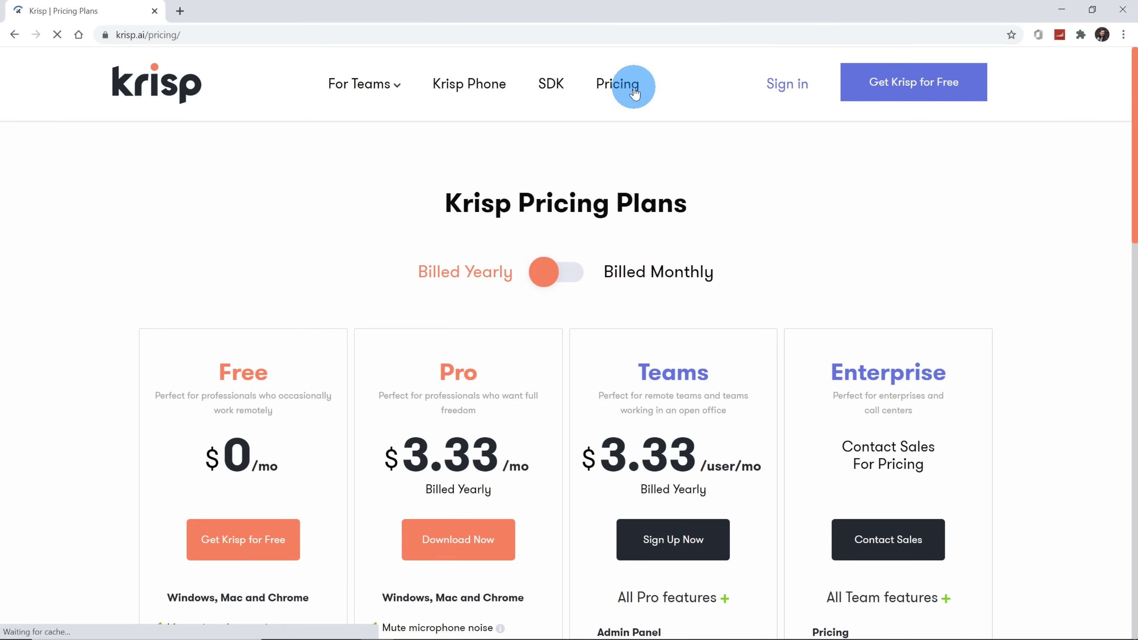
pyautogui.scroll(-3, 118, 226)
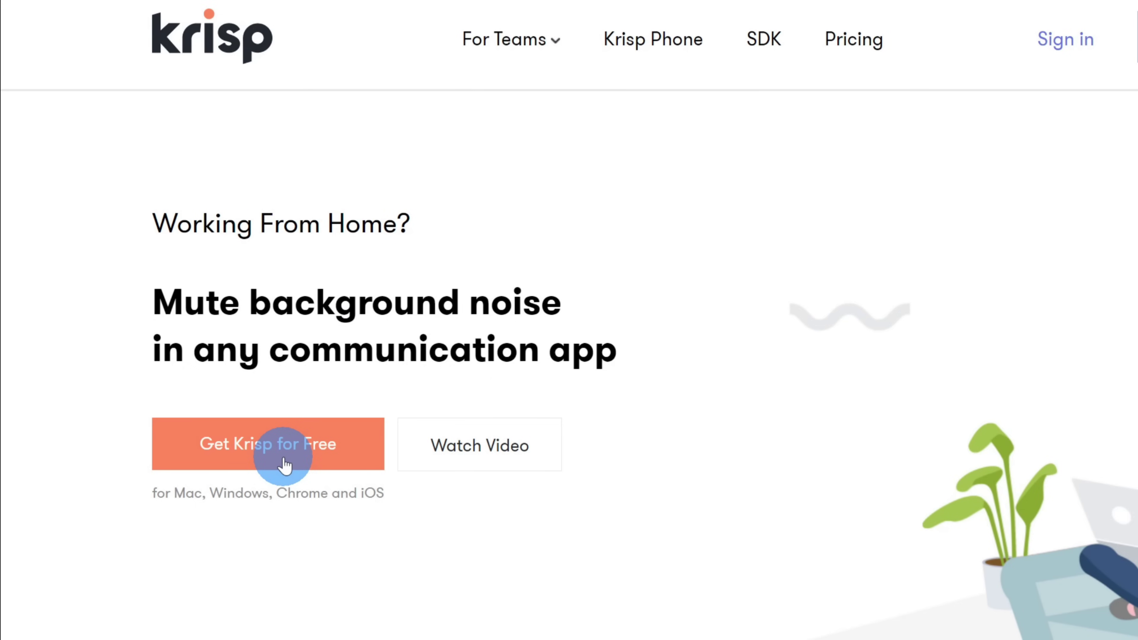
pyautogui.click(284, 466)
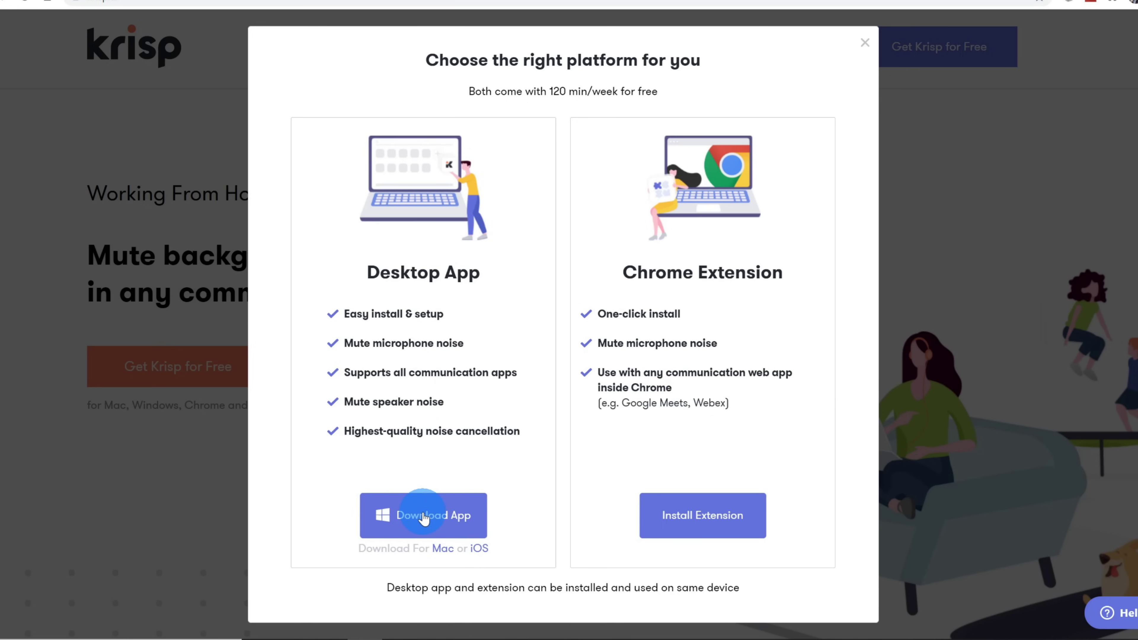
pyautogui.click(423, 515)
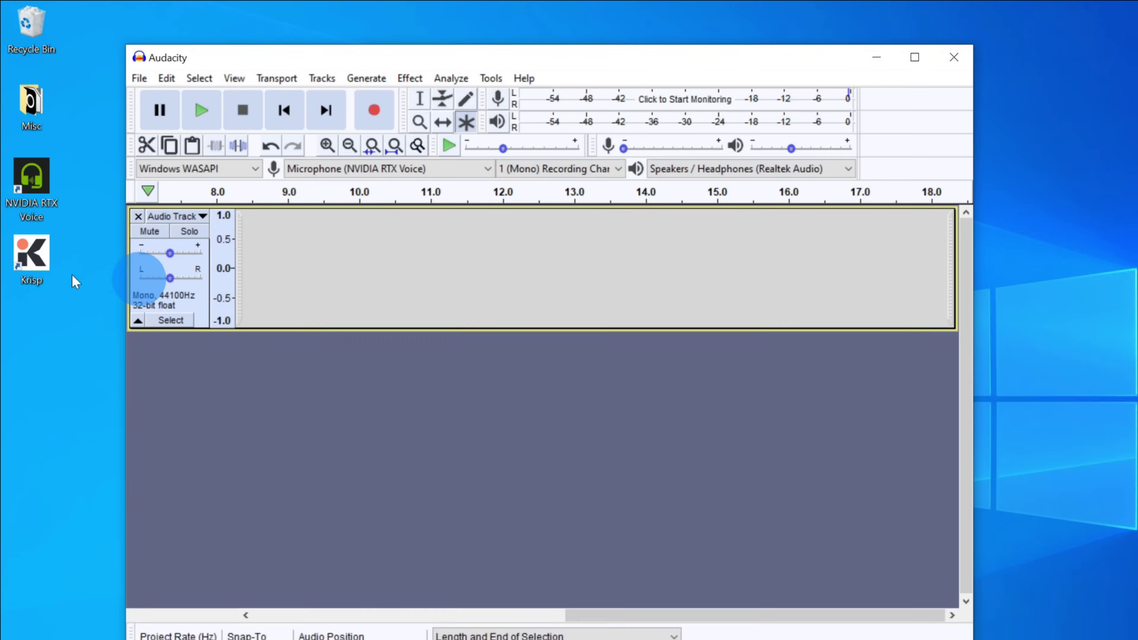
# Step: Open the Krisp desktop app and select the default RODE microphone and the default speakers/headphones as its devices
pyautogui.click(23, 210)
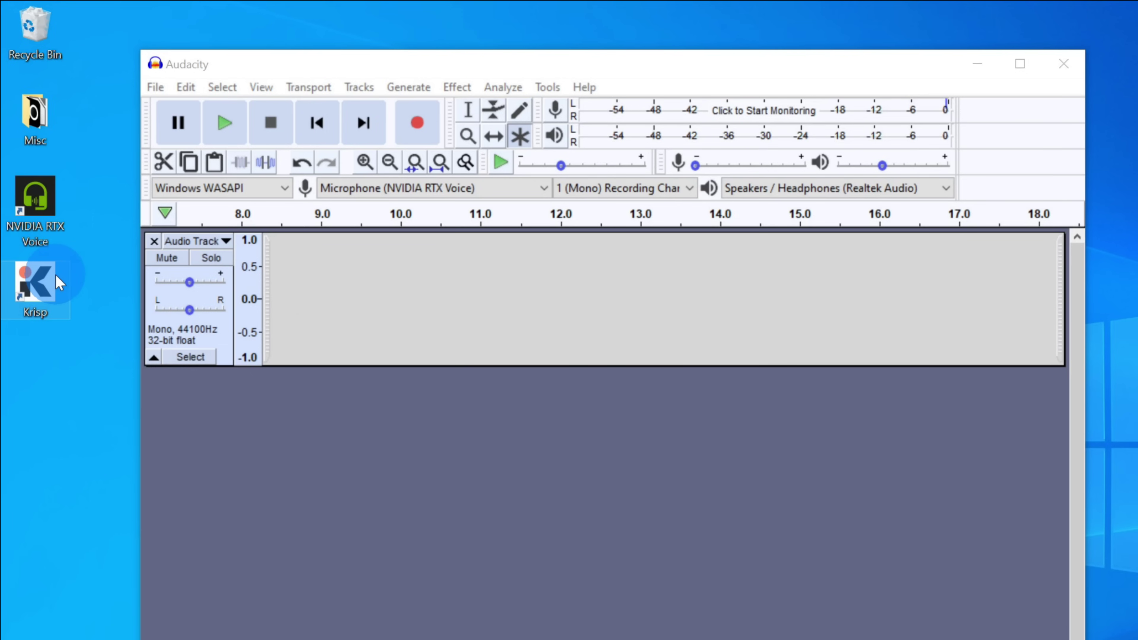
pyautogui.doubleClick(48, 283)
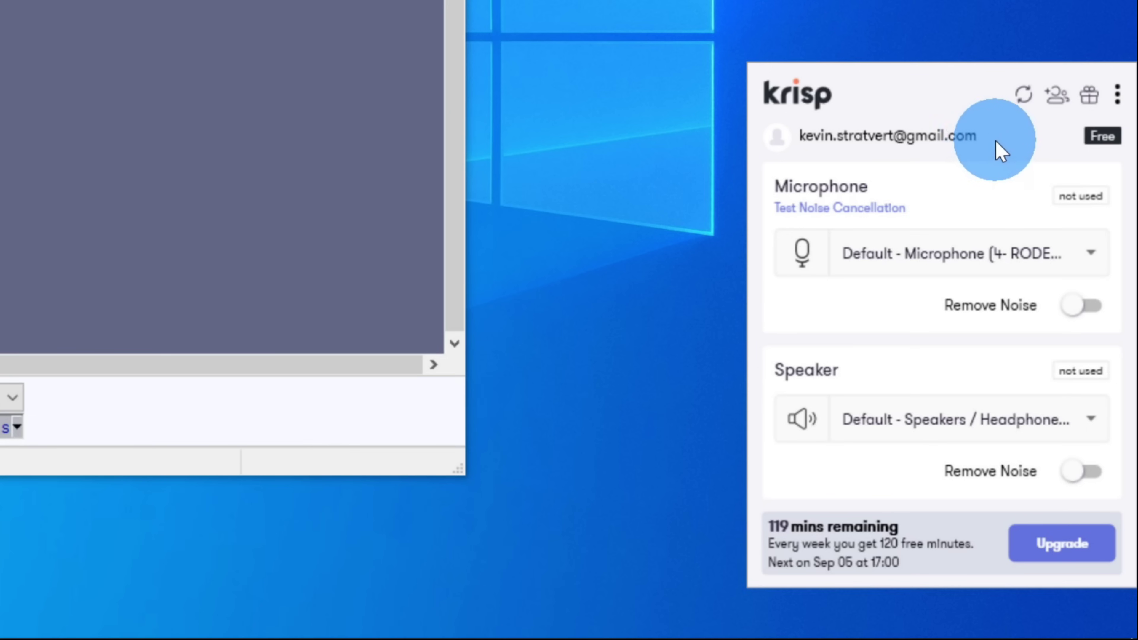
pyautogui.click(1015, 254)
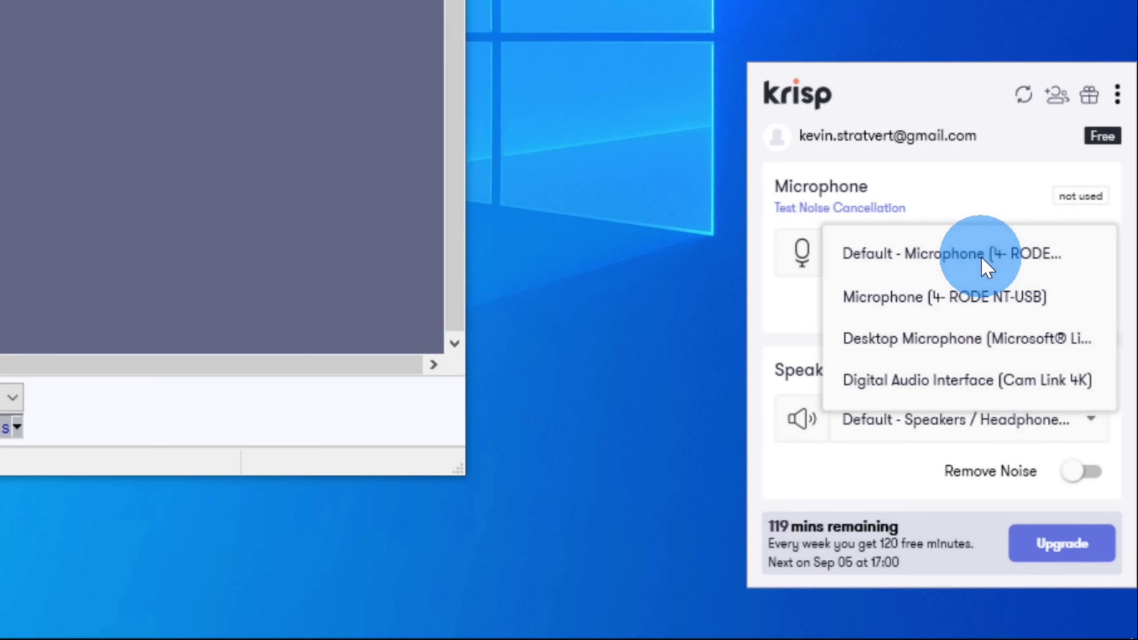
pyautogui.click(995, 254)
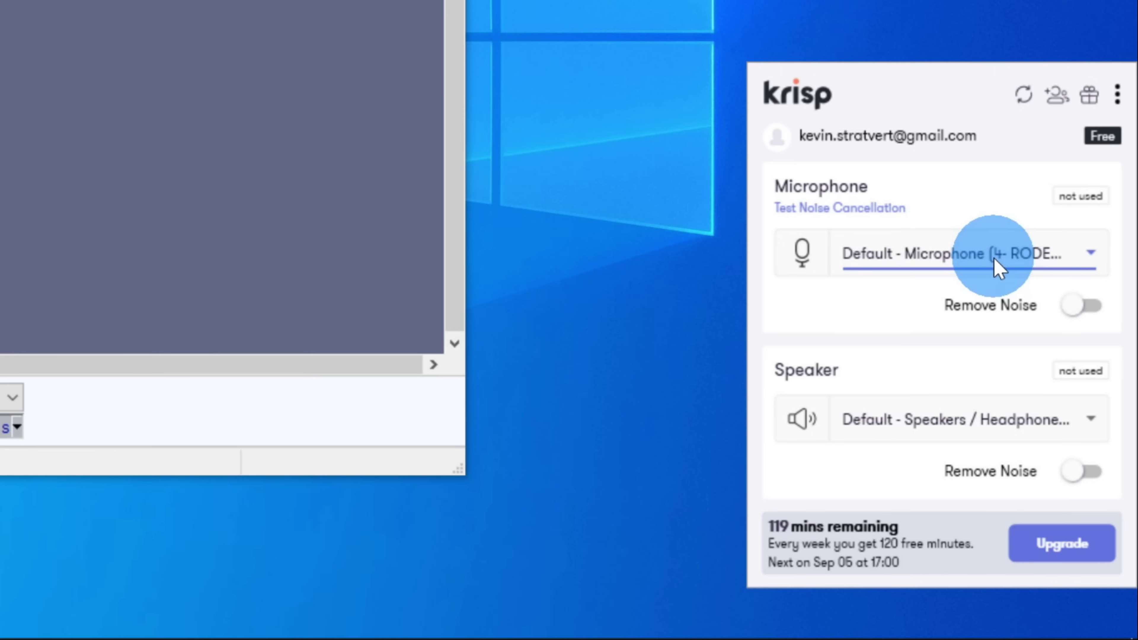
pyautogui.click(1080, 306)
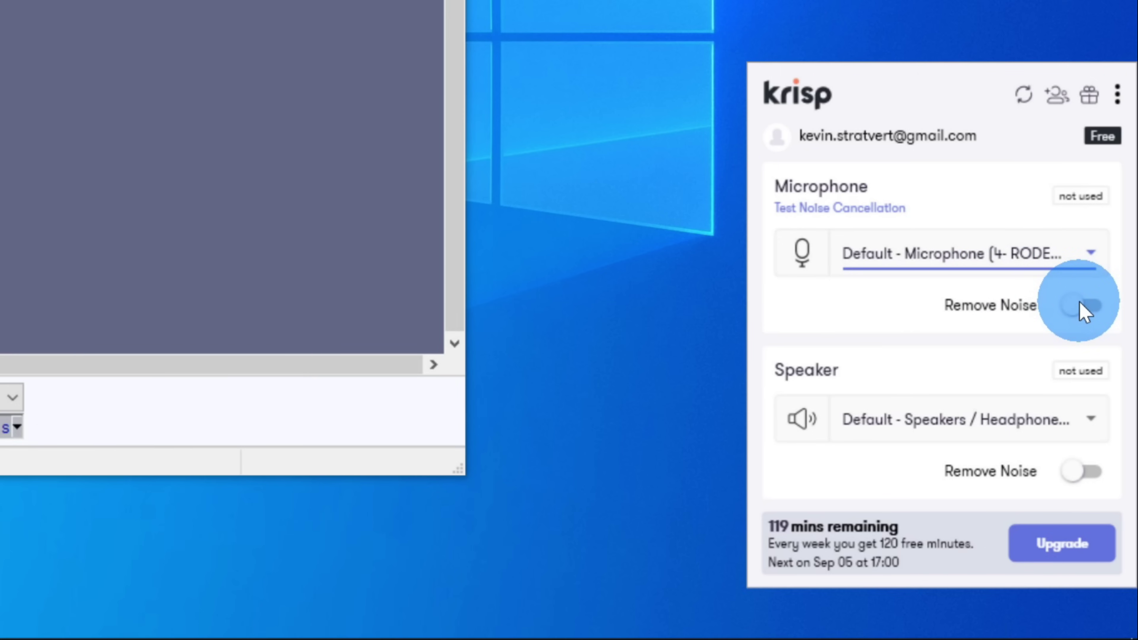
pyautogui.click(928, 419)
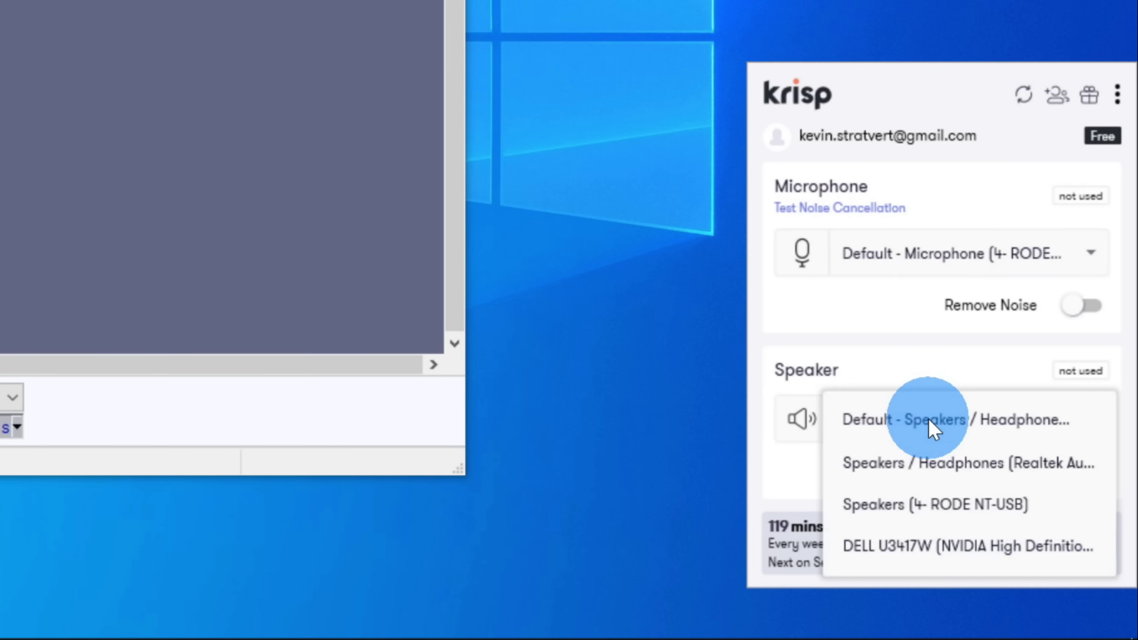
pyautogui.click(933, 414)
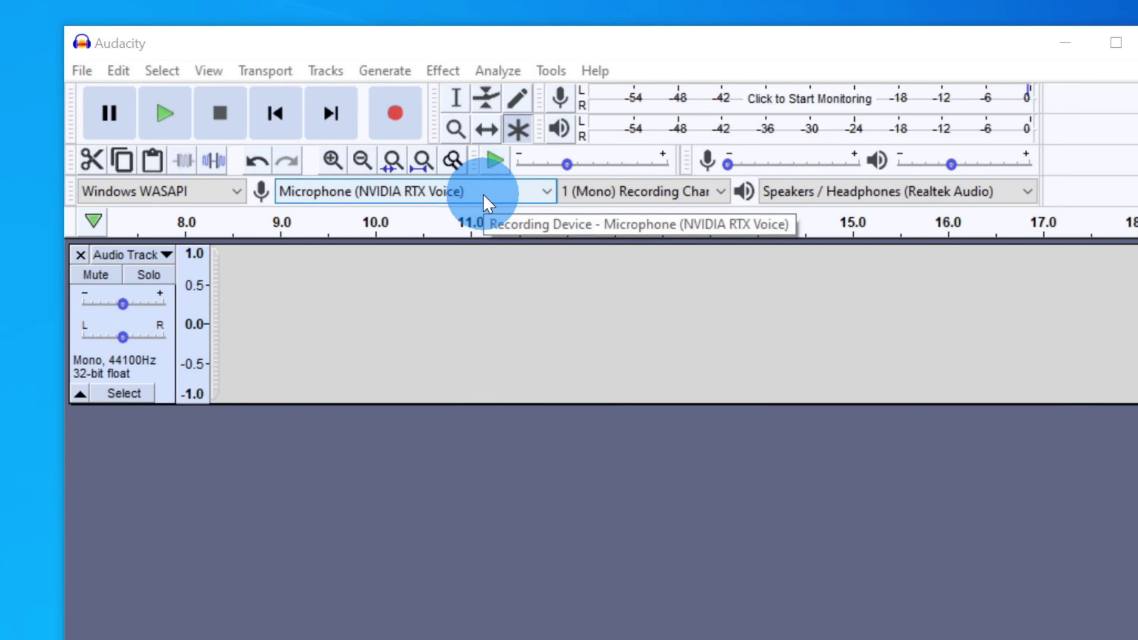
# Step: Record in Audacity with Krisp Microphone (Krisp) as recording device and turn on Krisp's microphone noise removal during the recording
pyautogui.click(317, 133)
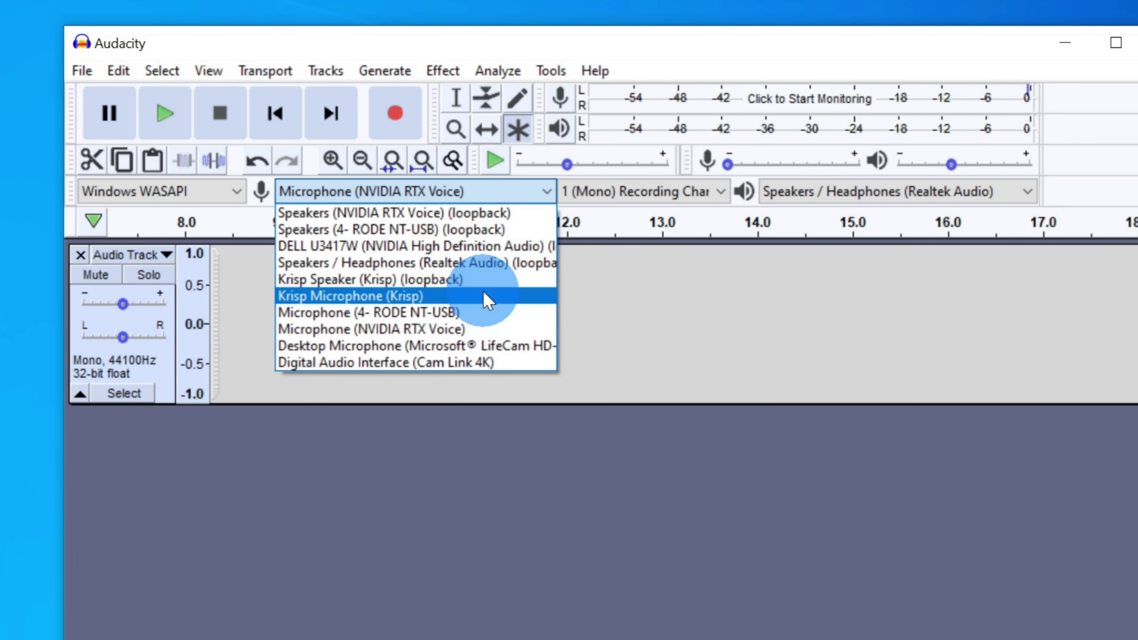
pyautogui.click(470, 298)
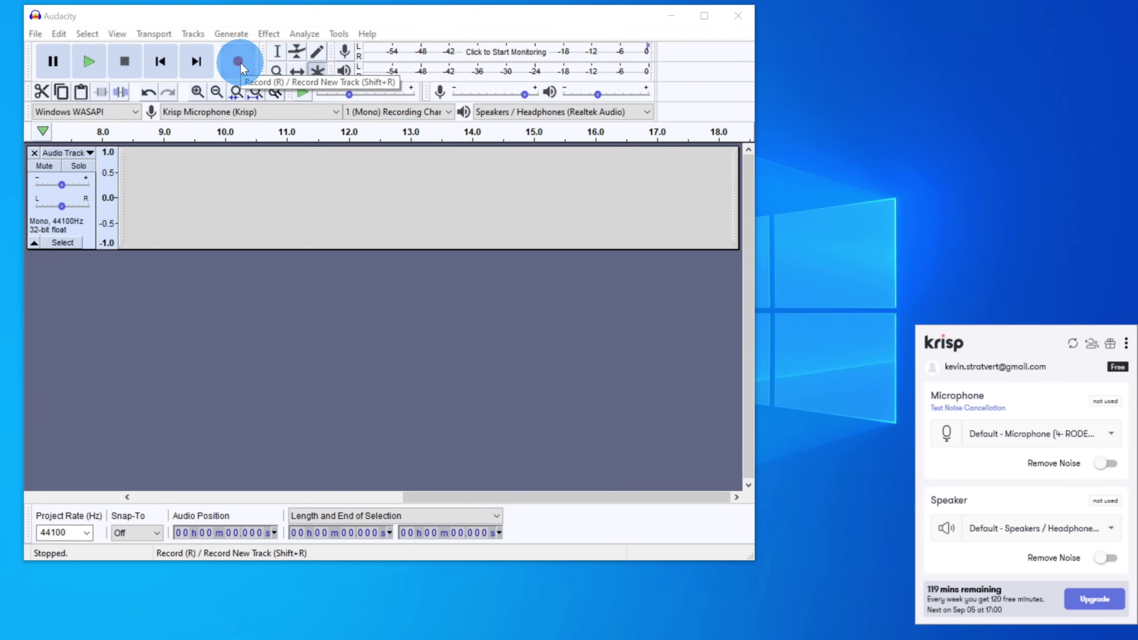
pyautogui.click(240, 63)
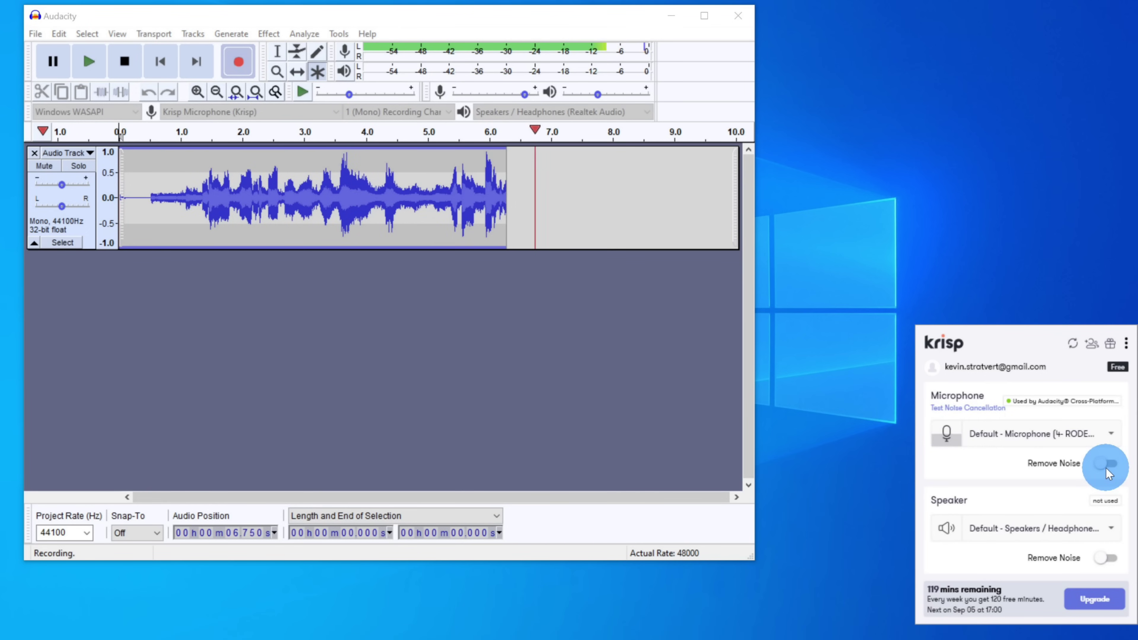
pyautogui.click(1107, 465)
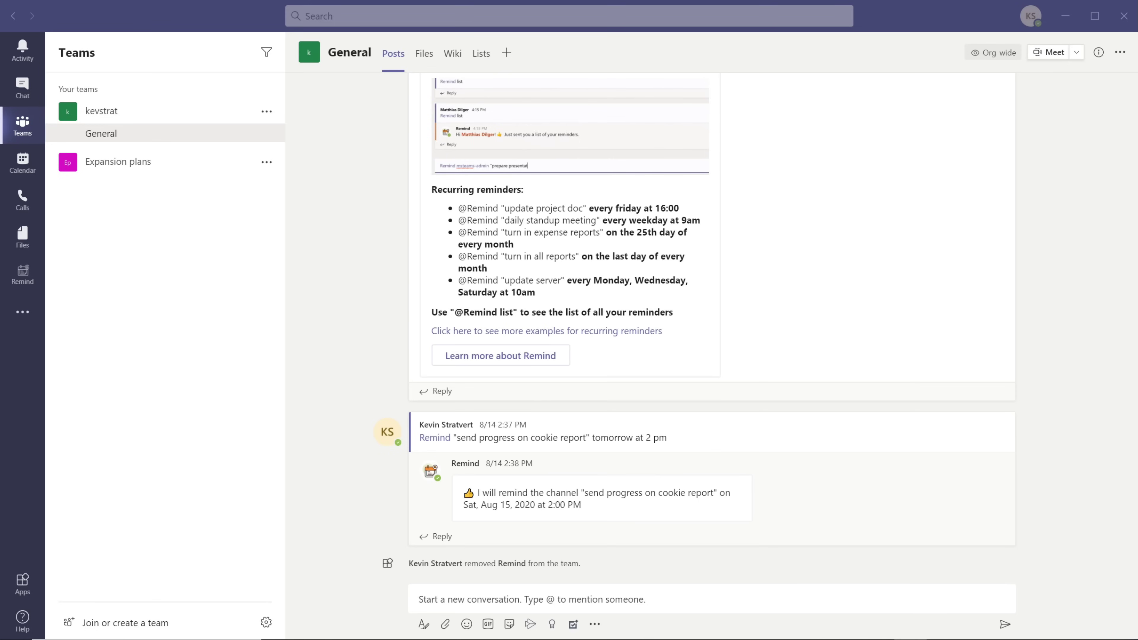
# Step: Switch to Microsoft Teams, open its device settings and examine the available microphone choices
pyautogui.click(986, 185)
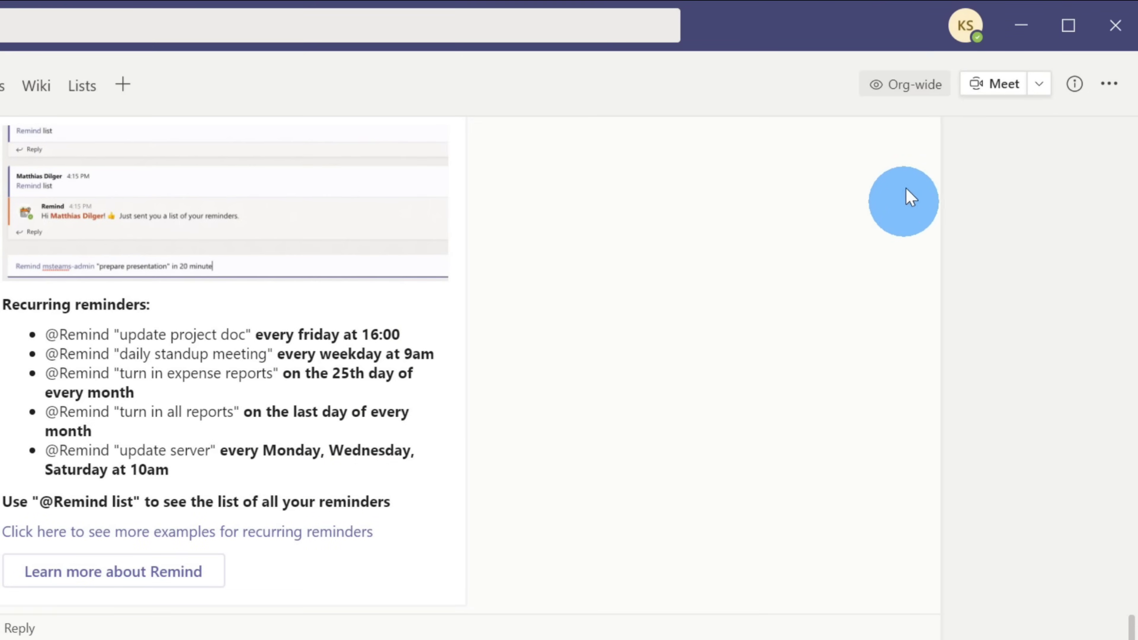
pyautogui.click(960, 39)
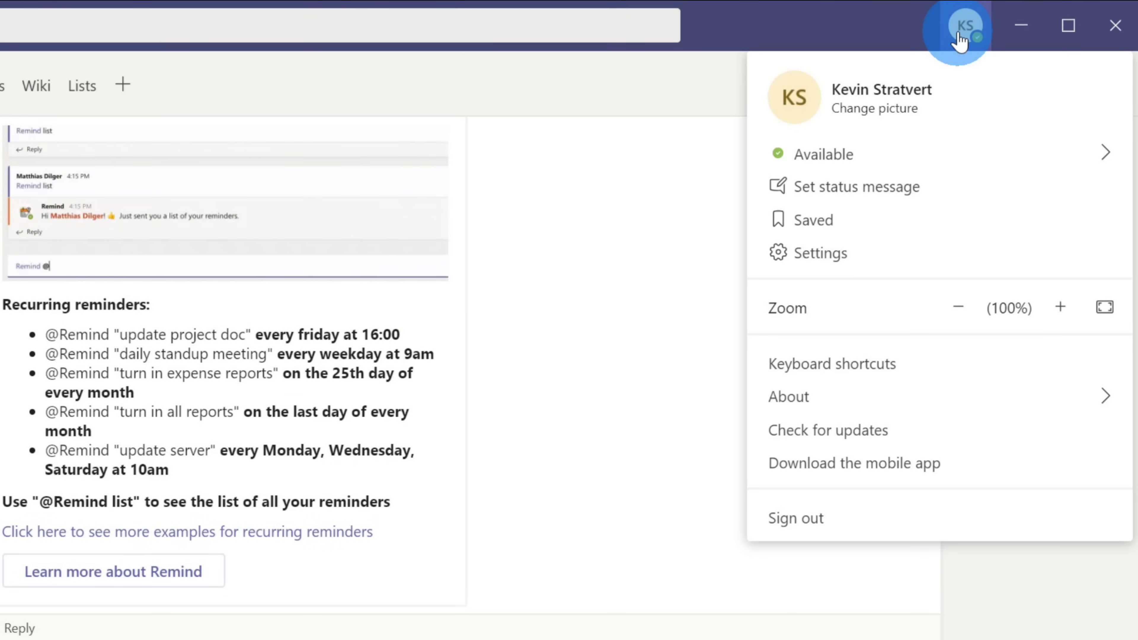
pyautogui.click(956, 269)
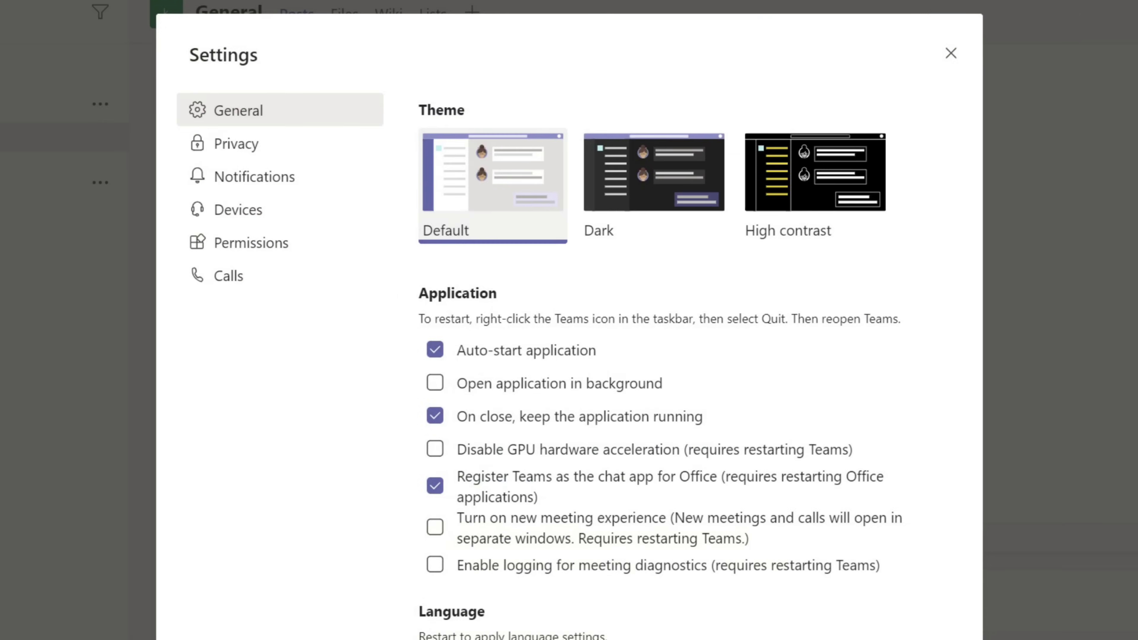
pyautogui.click(301, 226)
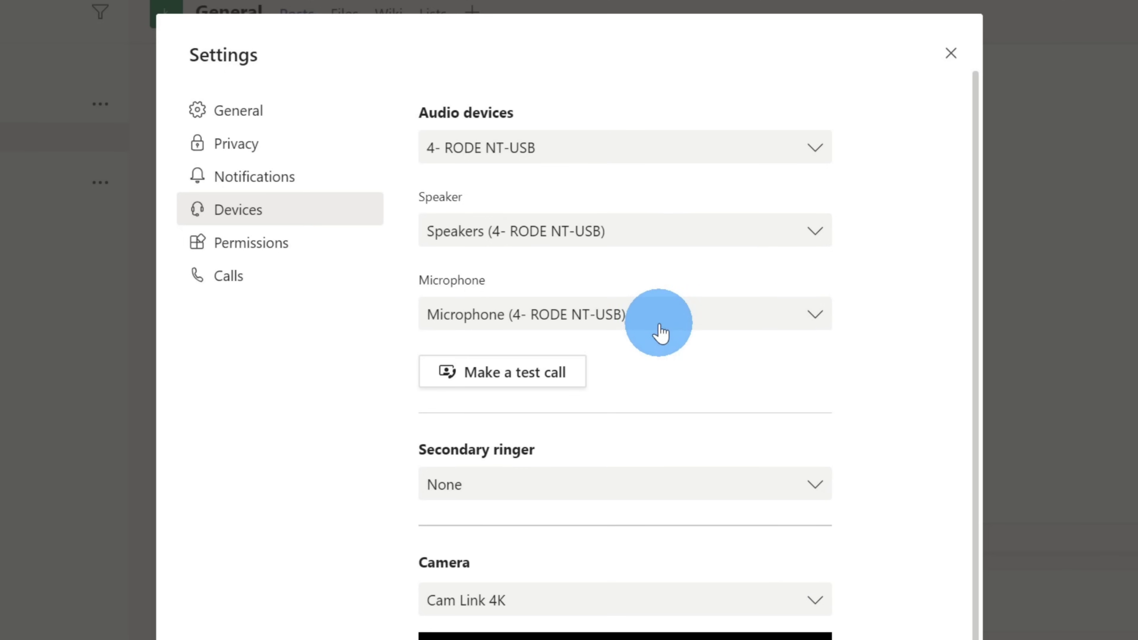
pyautogui.click(700, 324)
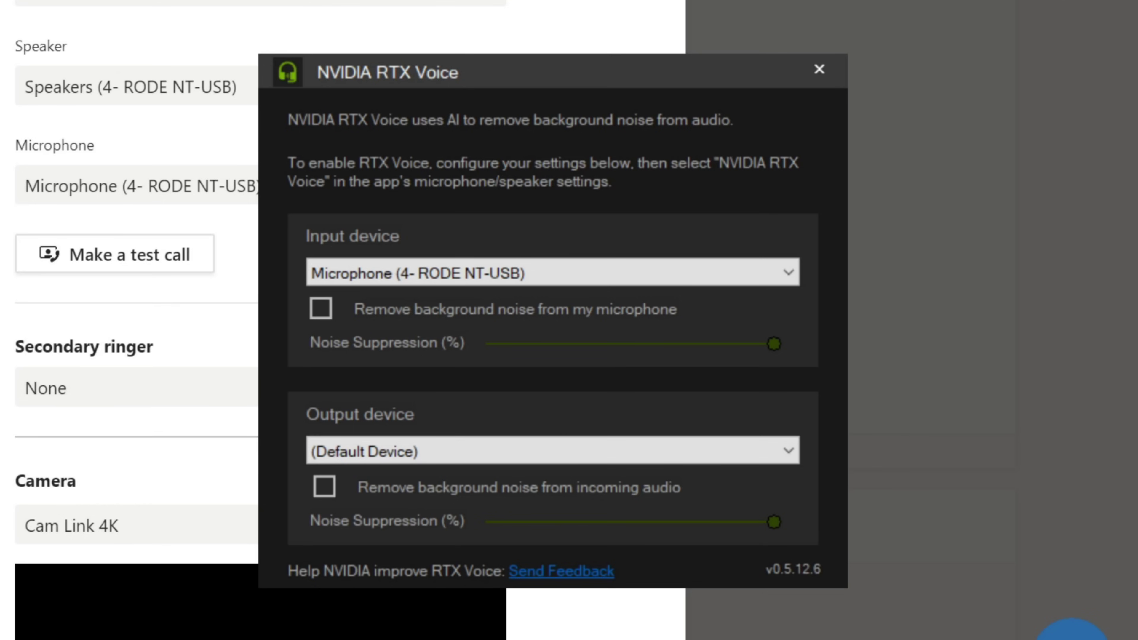
# Step: Switch to NVIDIA RTX Voice and enable background noise removal for the microphone
pyautogui.click(320, 310)
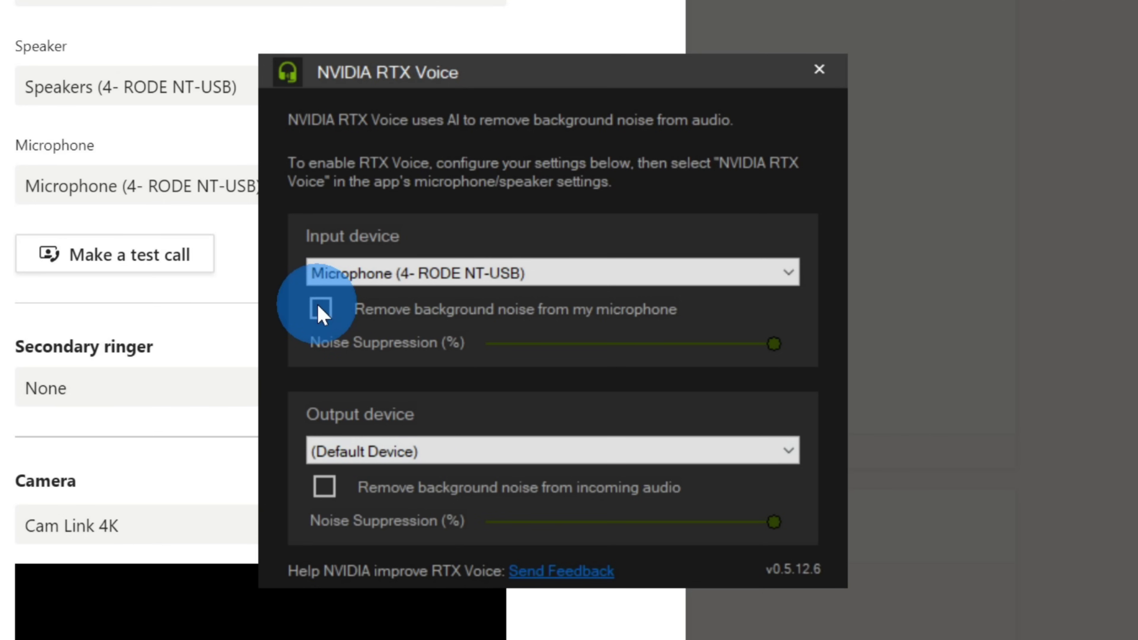